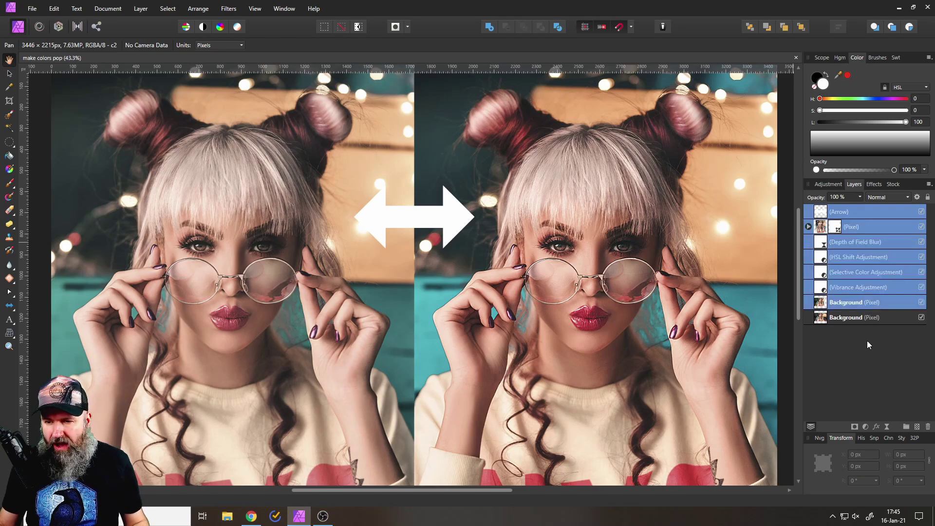
- Delete the selected layers above the original Background and add a Vibrance adjustment with vibrance -43% and saturation 31%
{"action": "key", "text": "Delete"}
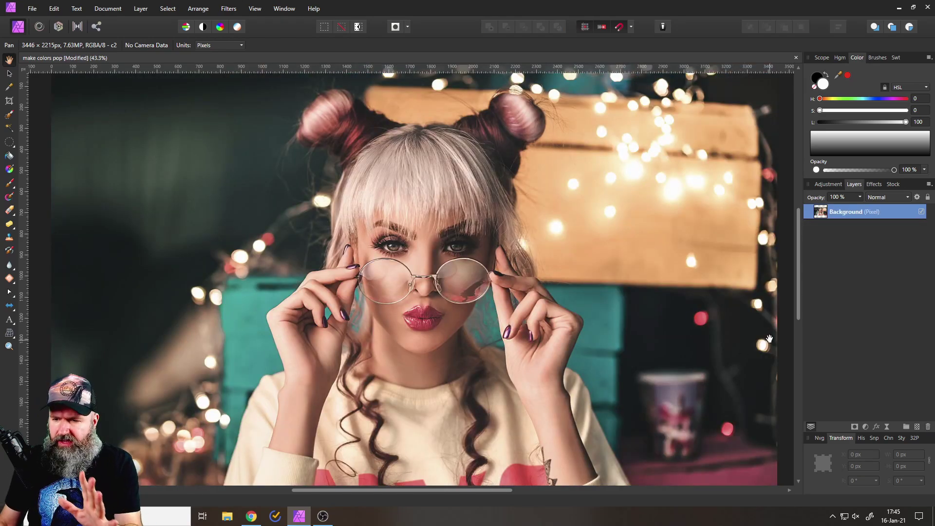
{"action": "left_click", "coordinate": [865, 426]}
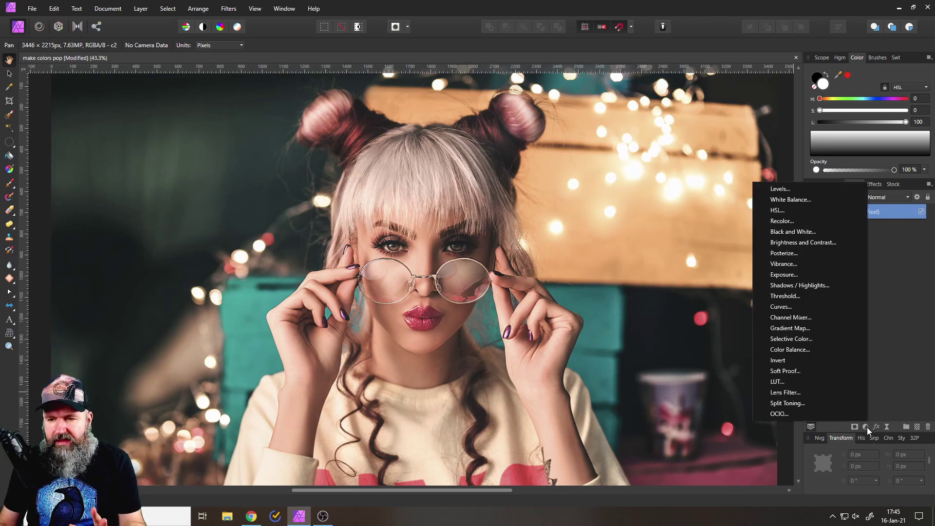
{"action": "left_click", "coordinate": [786, 263]}
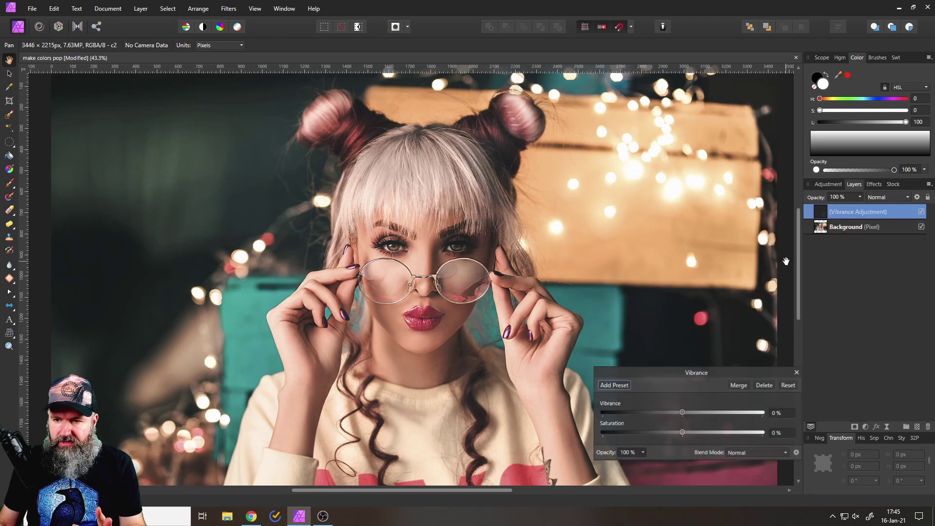
{"action": "left_click_drag", "start_coordinate": [699, 376], "coordinate": [636, 310]}
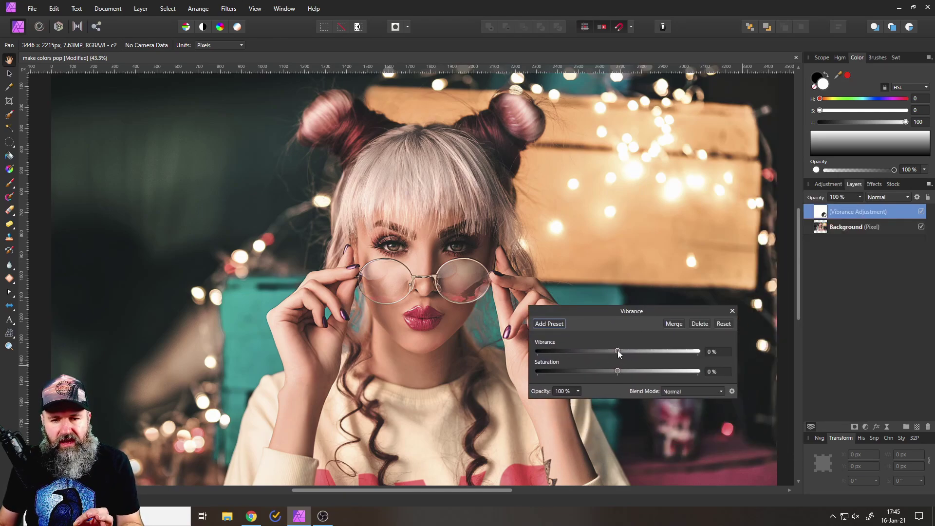
{"action": "left_click_drag", "start_coordinate": [617, 351], "coordinate": [668, 351]}
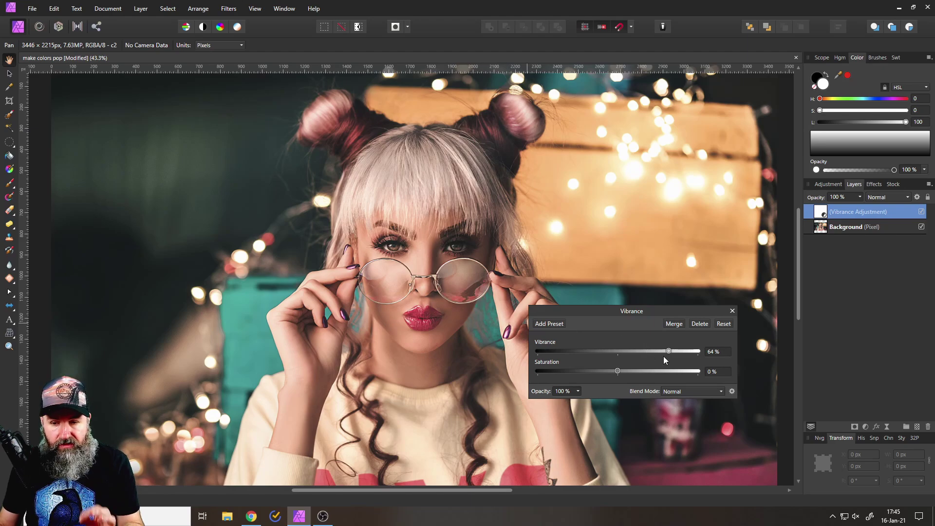
{"action": "left_click_drag", "start_coordinate": [670, 350], "coordinate": [591, 352]}
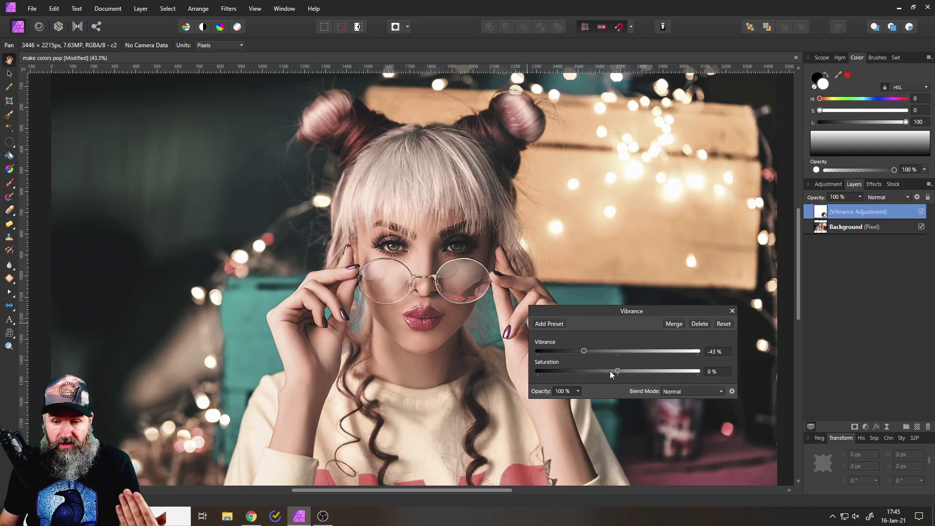
{"action": "left_click_drag", "start_coordinate": [619, 374], "coordinate": [642, 373]}
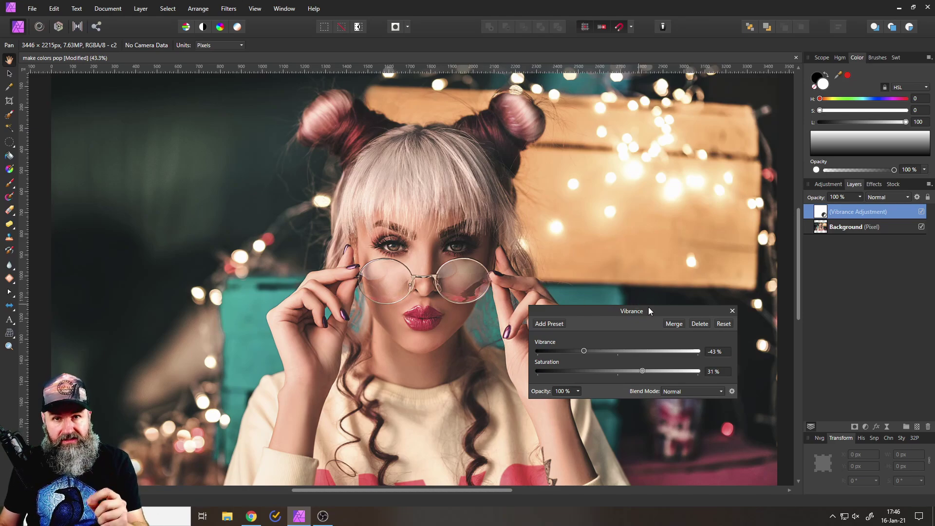
{"action": "left_click", "coordinate": [731, 311]}
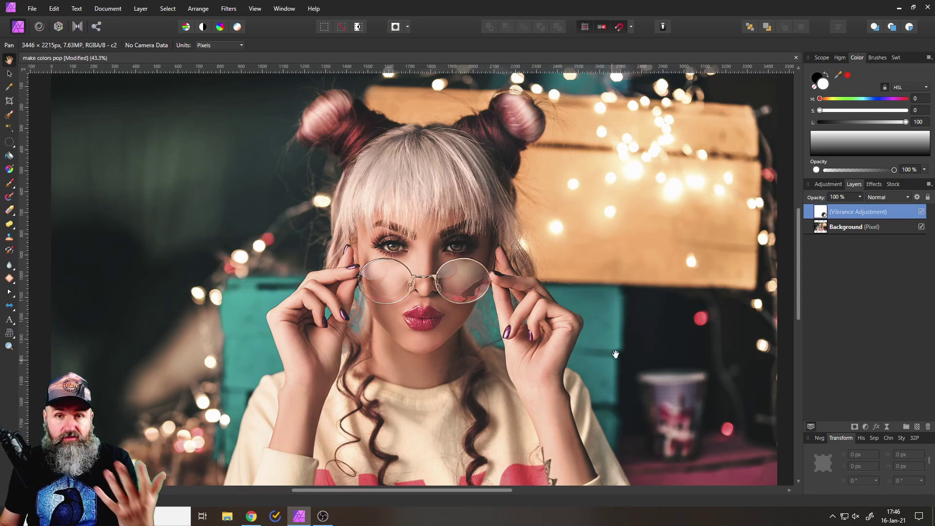
- Add a Selective Color adjustment and set its Reds to cyan -34%, magenta 34% and yellow 27%
{"action": "left_click", "coordinate": [865, 427]}
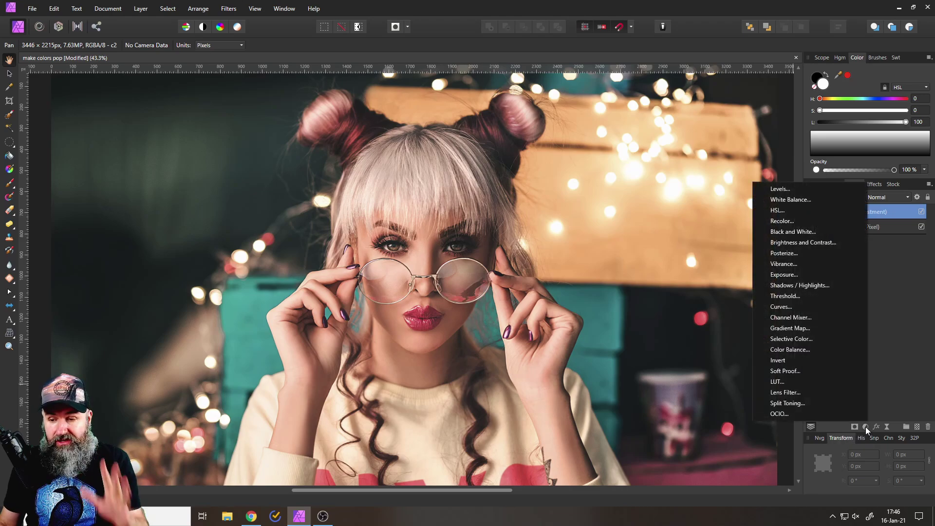
{"action": "left_click", "coordinate": [807, 340]}
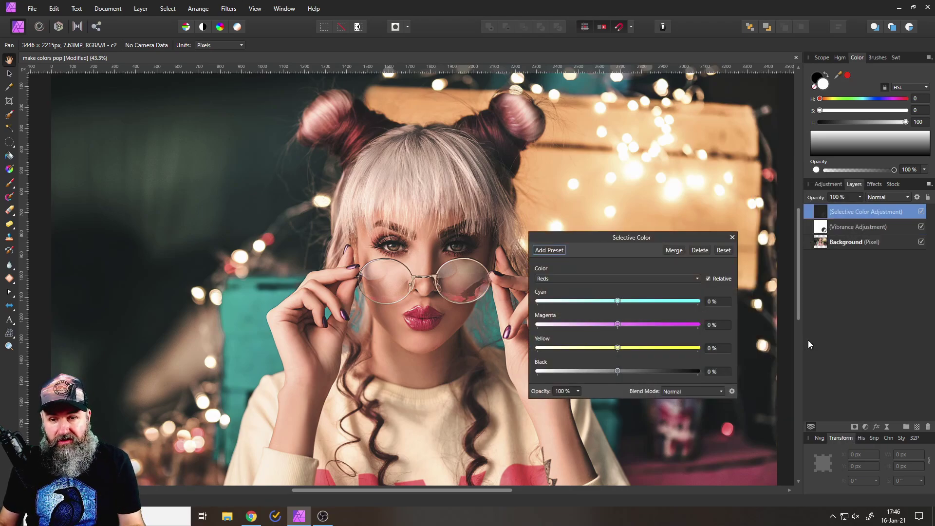
{"action": "left_click", "coordinate": [556, 279]}
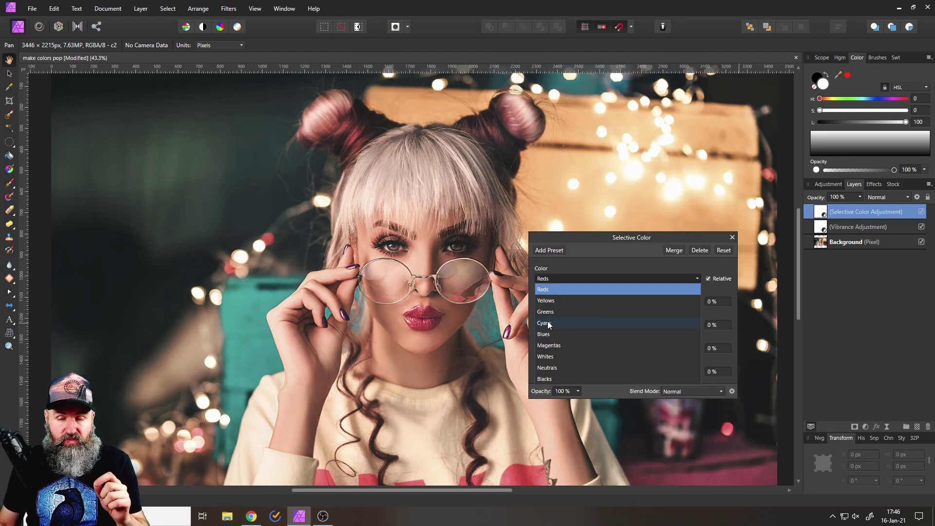
{"action": "left_click", "coordinate": [548, 289]}
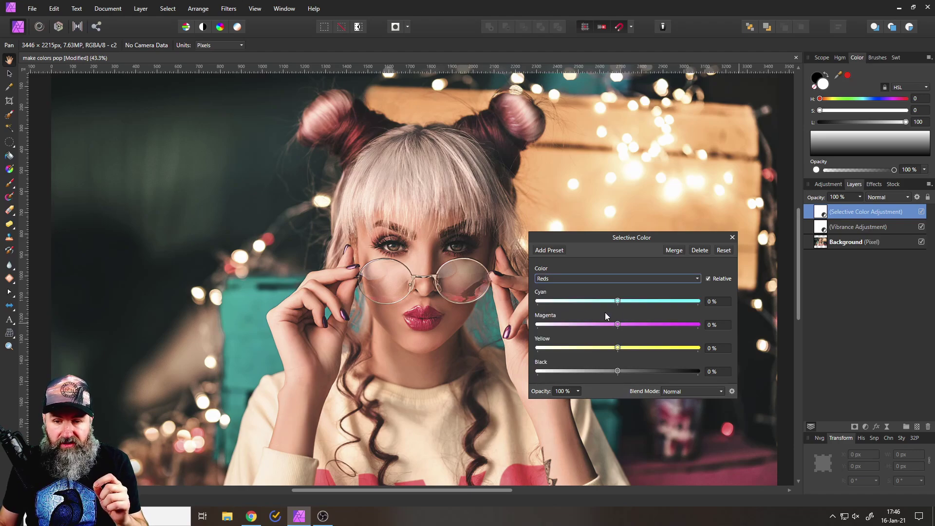
{"action": "left_click_drag", "start_coordinate": [618, 301], "coordinate": [640, 348]}
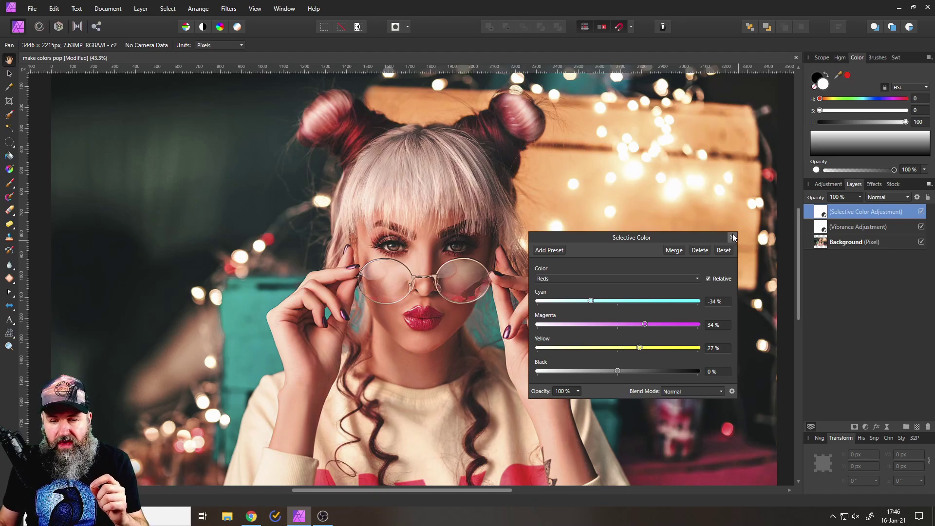
- Toggle the Selective Color adjustment's visibility to compare the reds with and without it, leaving it visible
{"action": "left_click", "coordinate": [921, 213]}
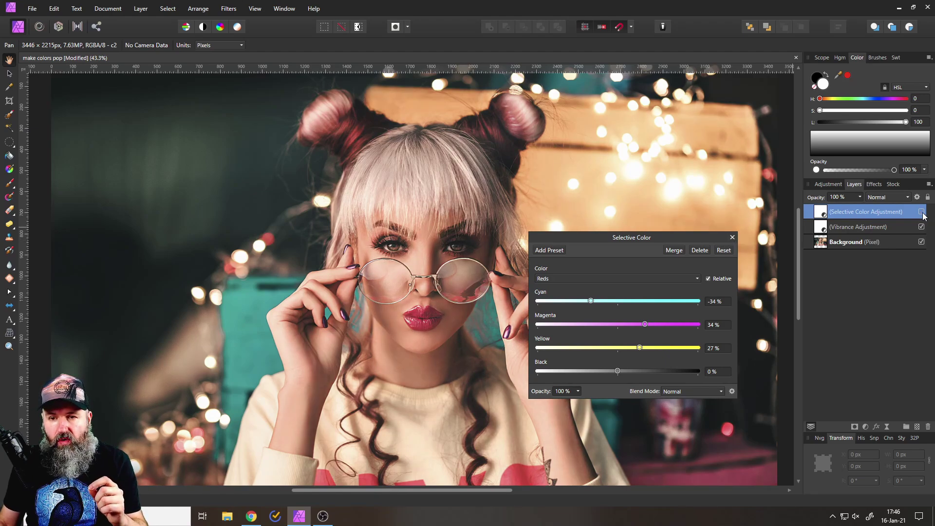
{"action": "left_click", "coordinate": [922, 212]}
{"action": "left_click", "coordinate": [922, 213]}
{"action": "left_click", "coordinate": [921, 213]}
{"action": "left_click", "coordinate": [921, 213]}
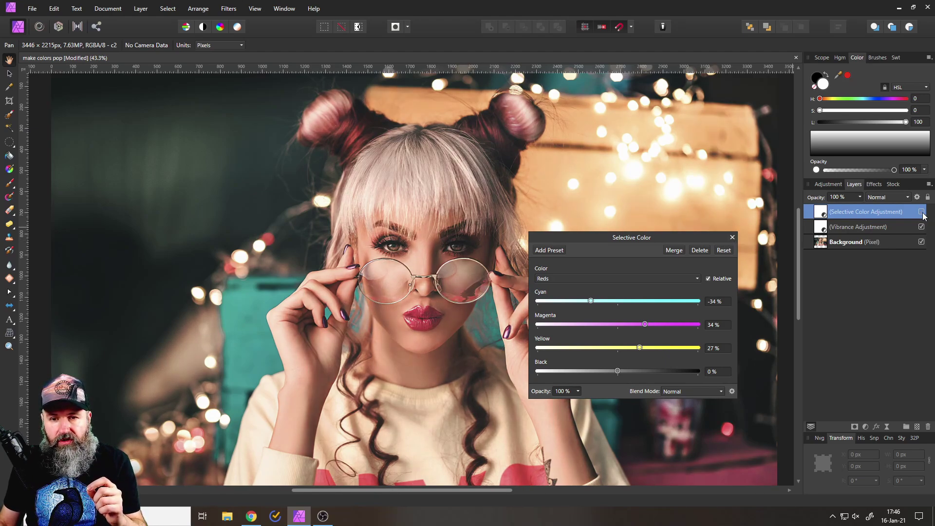
{"action": "left_click", "coordinate": [922, 213]}
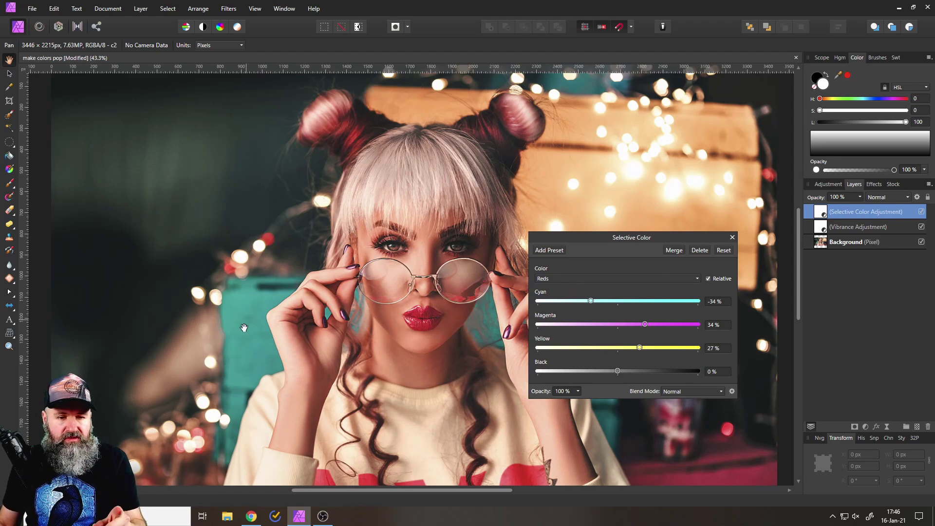
- Set the Selective Color adjustment's Cyans to cyan 43%, magenta -42% and yellow -62%
{"action": "left_click", "coordinate": [571, 276]}
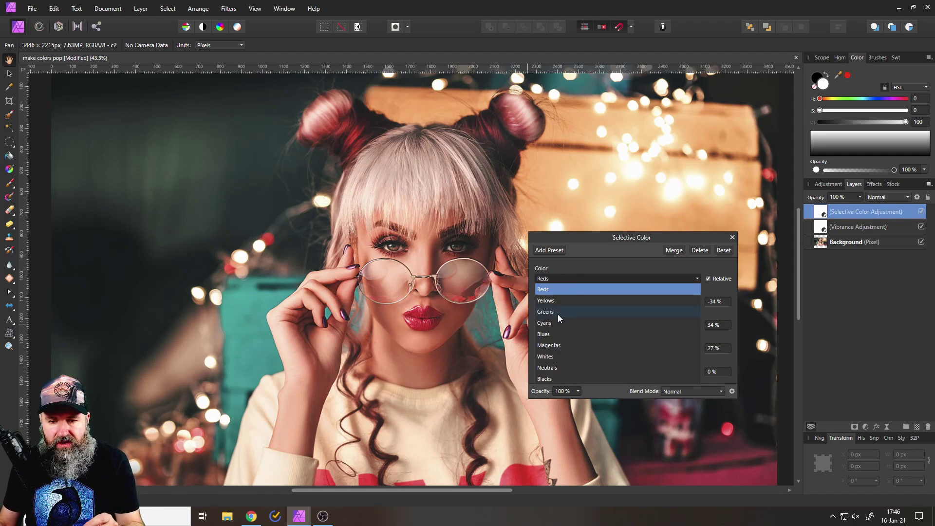
{"action": "left_click", "coordinate": [549, 323]}
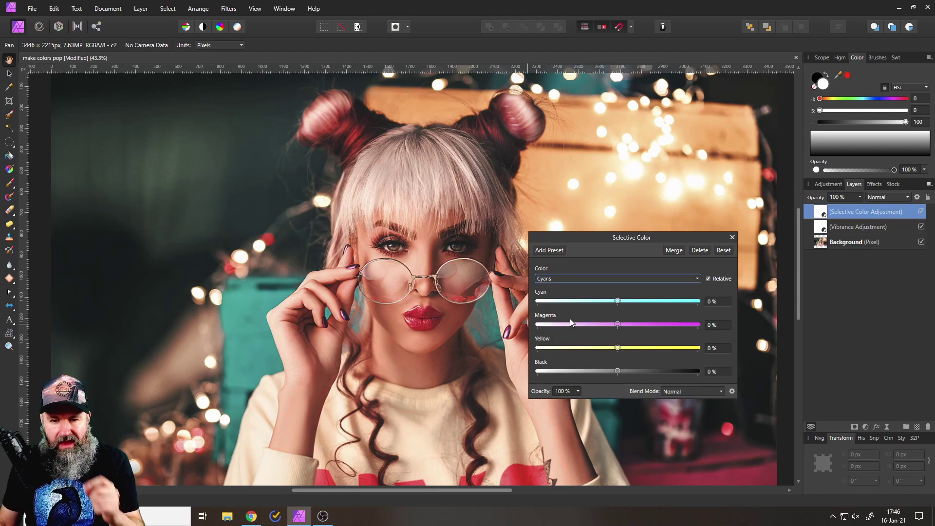
{"action": "left_click_drag", "start_coordinate": [576, 240], "coordinate": [614, 241]}
{"action": "left_click_drag", "start_coordinate": [655, 305], "coordinate": [607, 348]}
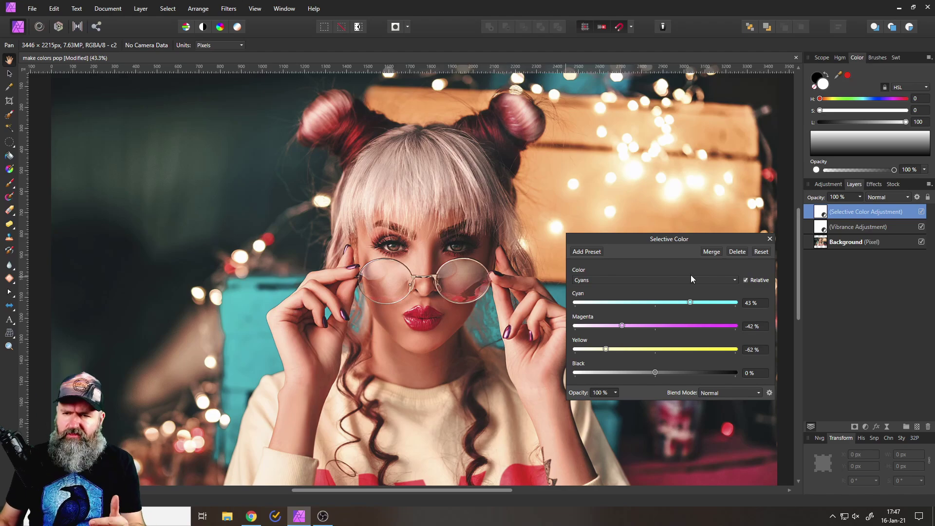
{"action": "left_click", "coordinate": [770, 239]}
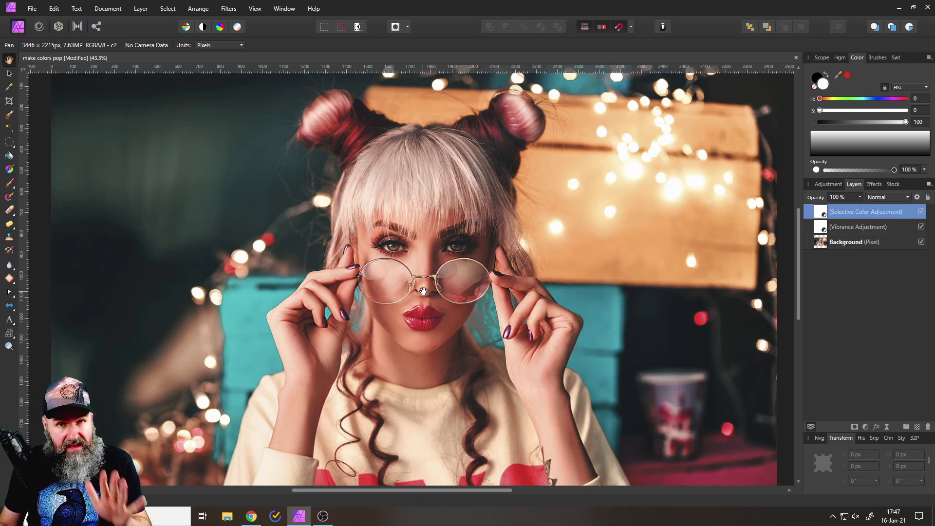
- Add an HSL adjustment, retarget its yellow range to the skin tone sampled from the face, and set its saturation shift to -12%
{"action": "left_click", "coordinate": [865, 428]}
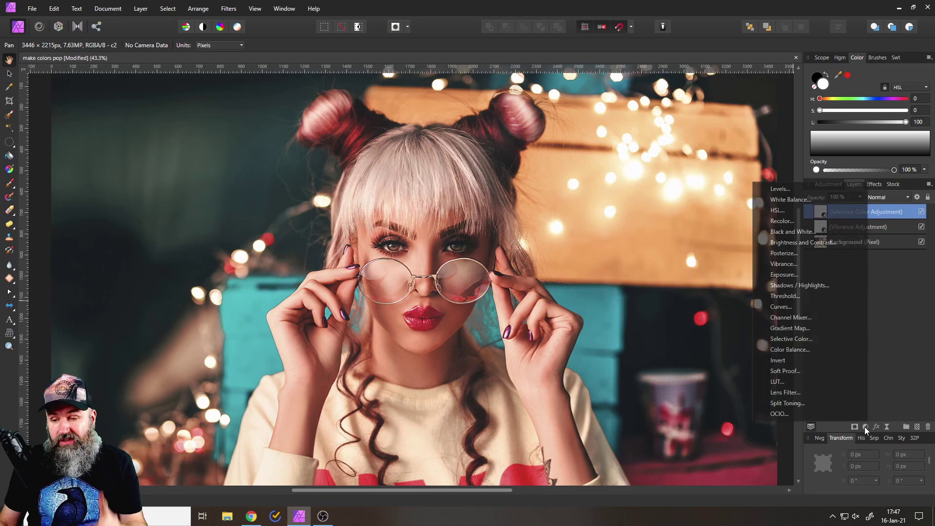
{"action": "left_click", "coordinate": [778, 210]}
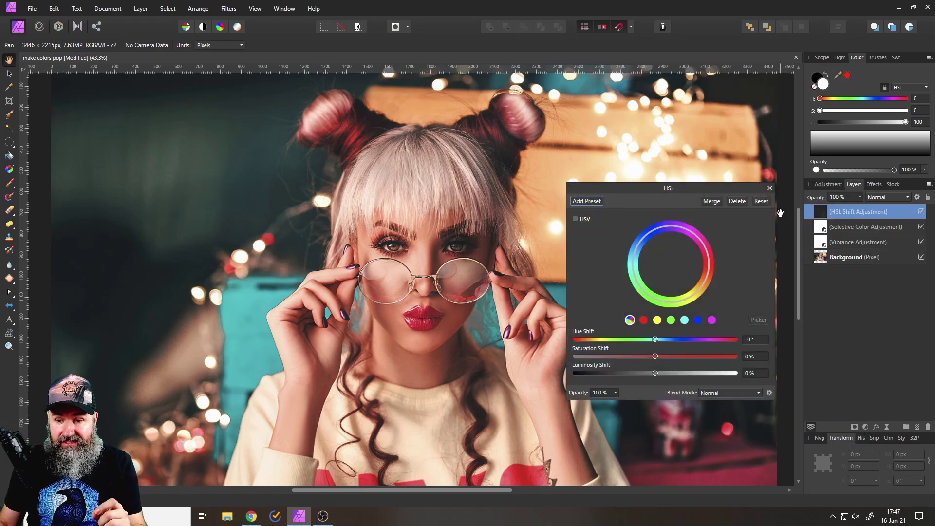
{"action": "left_click", "coordinate": [657, 320]}
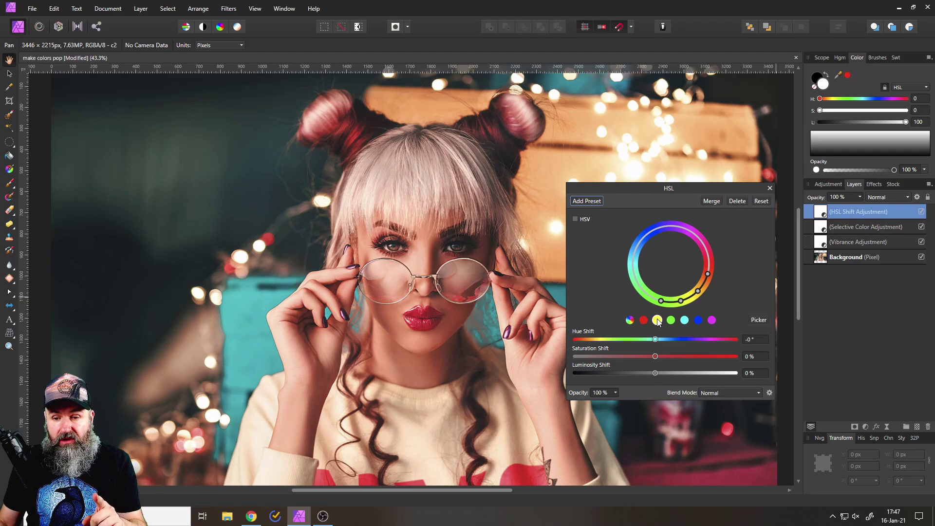
{"action": "left_click", "coordinate": [760, 319]}
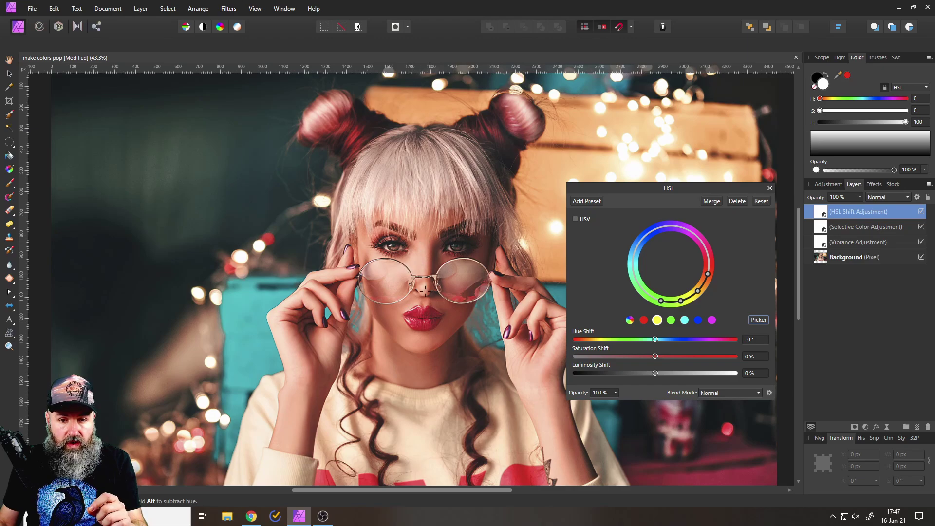
{"action": "left_click", "coordinate": [424, 244]}
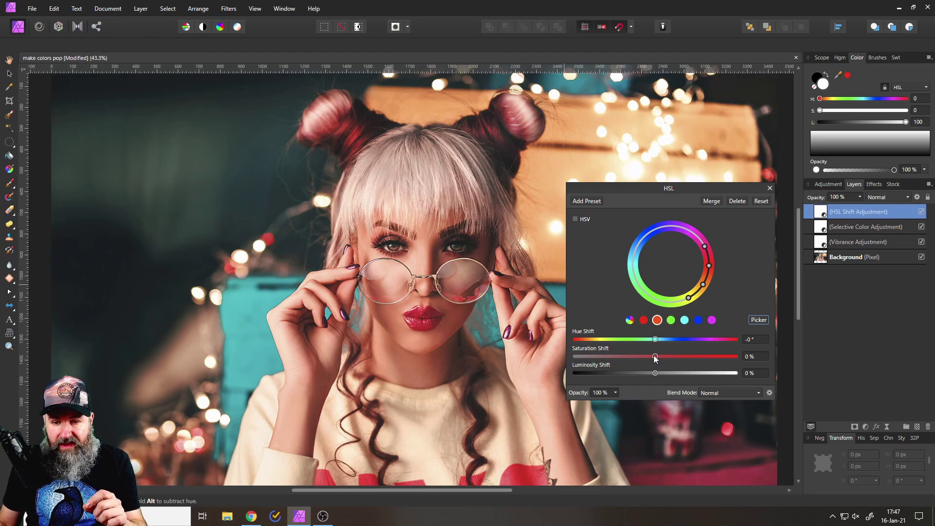
{"action": "left_click_drag", "start_coordinate": [654, 357], "coordinate": [641, 357]}
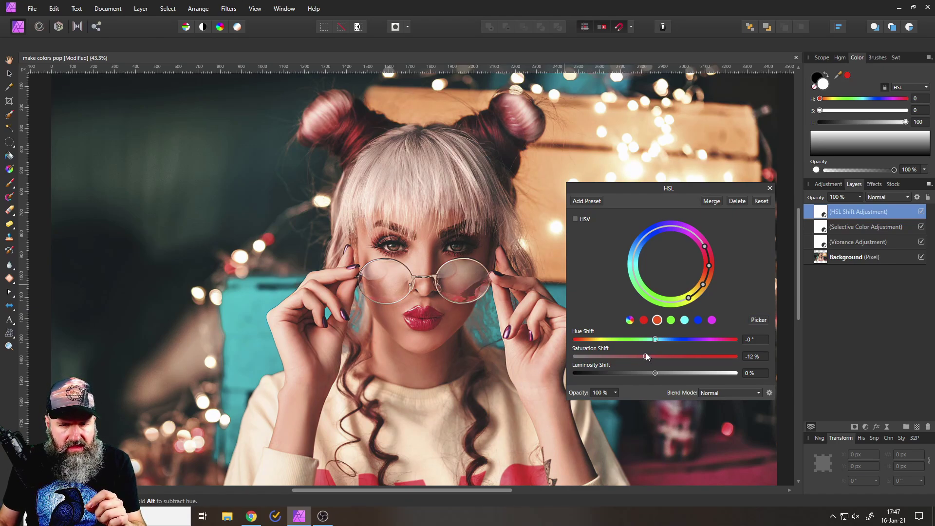
{"action": "left_click", "coordinate": [769, 189]}
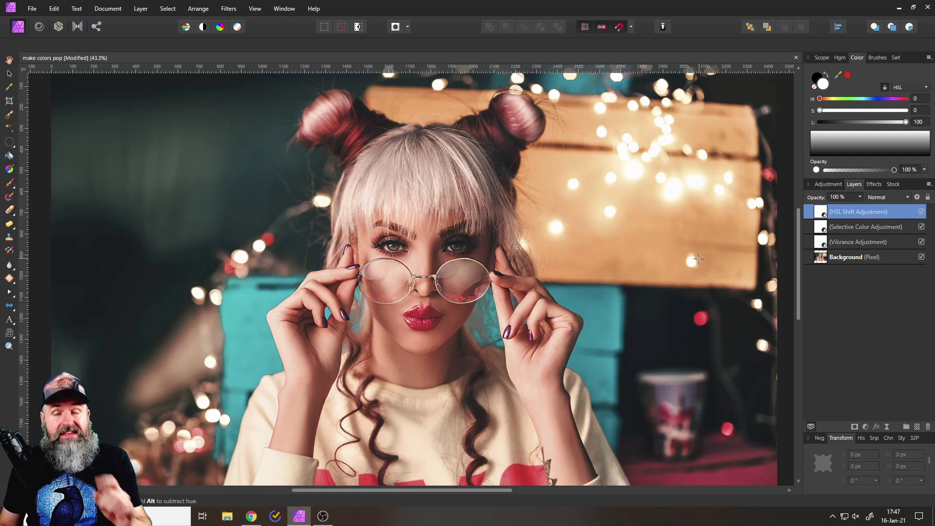
- Add a live Depth of Field filter and move it out of the HSL adjustment to the top of the layer stack
{"action": "left_click", "coordinate": [885, 428]}
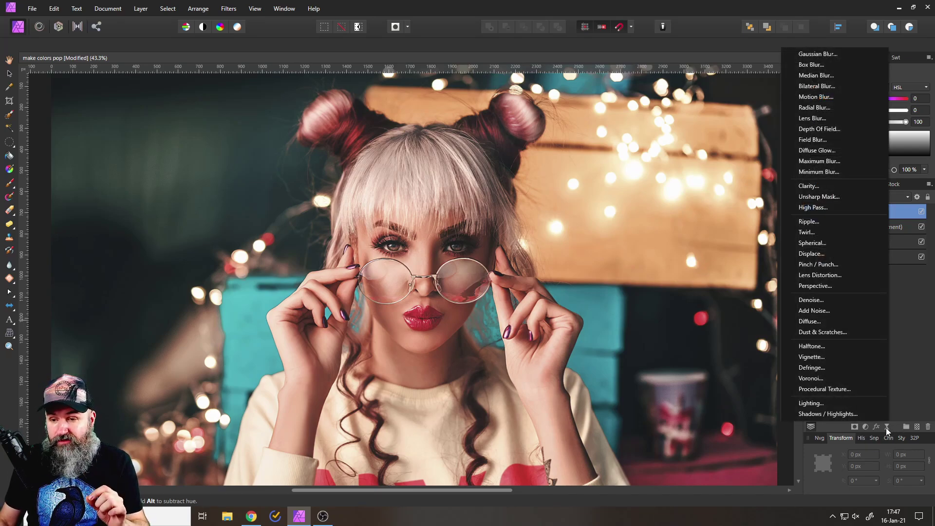
{"action": "left_click", "coordinate": [822, 130]}
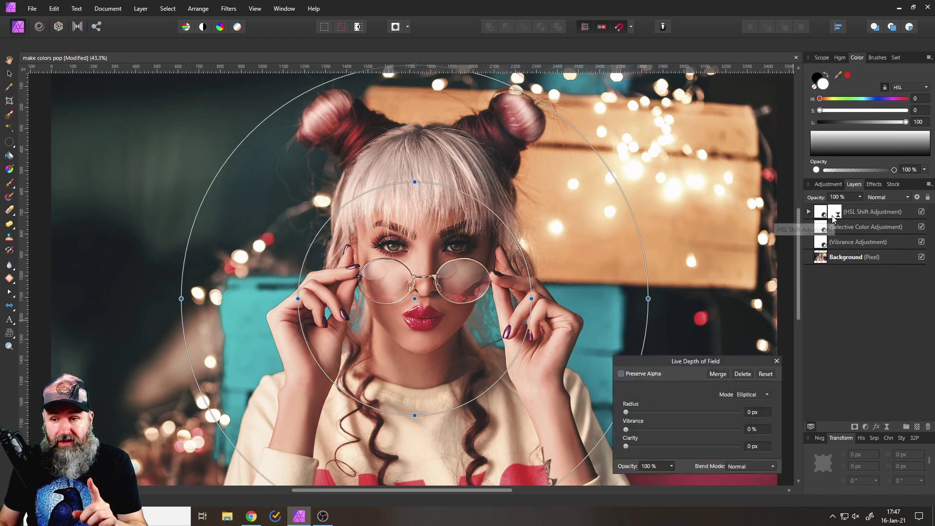
{"action": "left_click", "coordinate": [809, 212]}
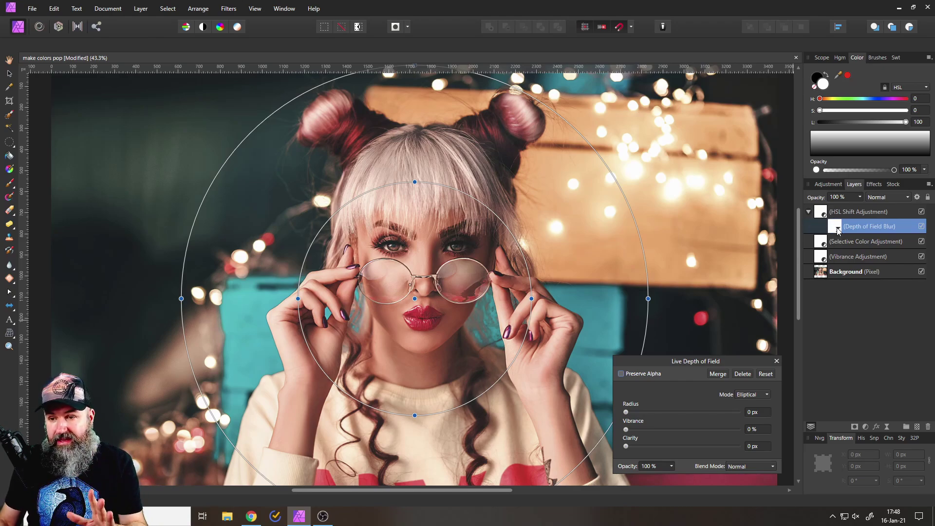
{"action": "left_click_drag", "start_coordinate": [837, 230], "coordinate": [822, 213]}
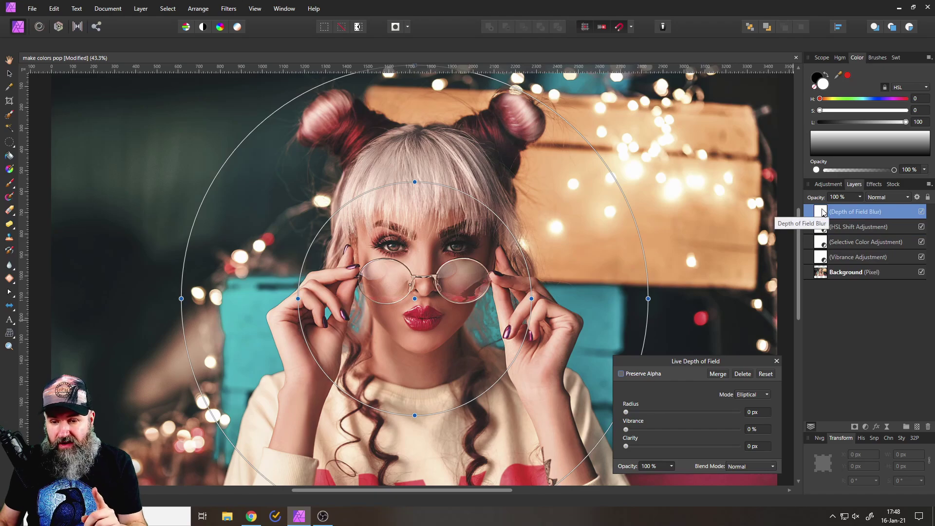
- Enable Preserve Alpha for the elliptical Depth of Field blur and set its radius to 1 px and clarity to 0.4 px
{"action": "left_click_drag", "start_coordinate": [645, 360], "coordinate": [617, 315]}
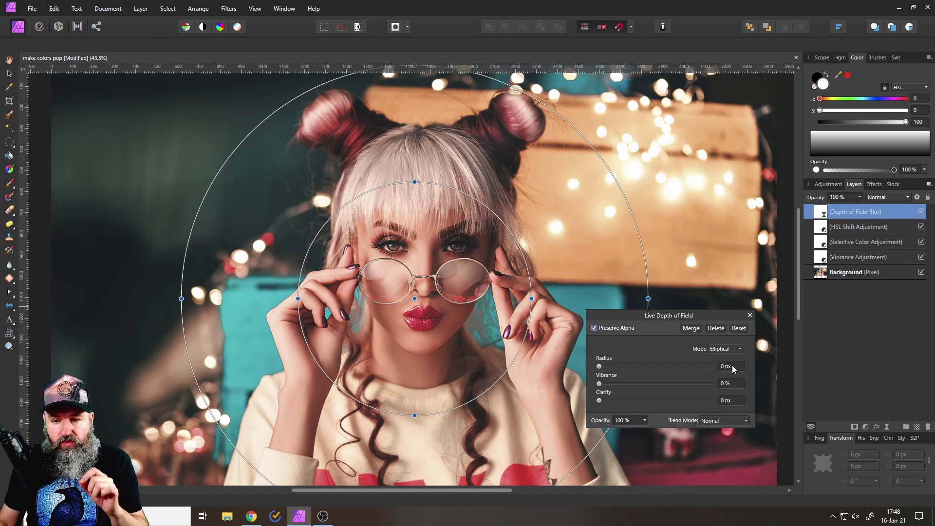
{"action": "scroll", "coordinate": [731, 367], "scroll_direction": "up", "scroll_amount": 1}
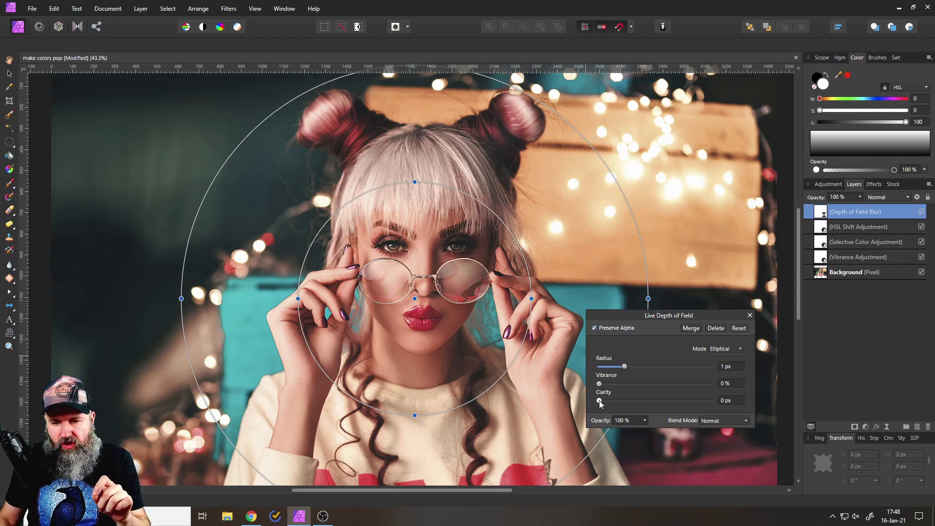
{"action": "left_click_drag", "start_coordinate": [599, 400], "coordinate": [608, 400]}
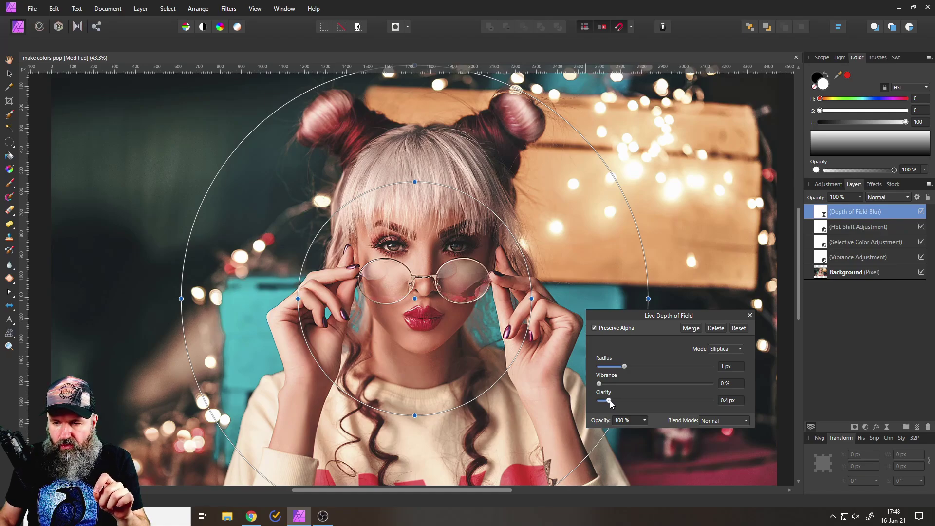
{"action": "left_click", "coordinate": [750, 315]}
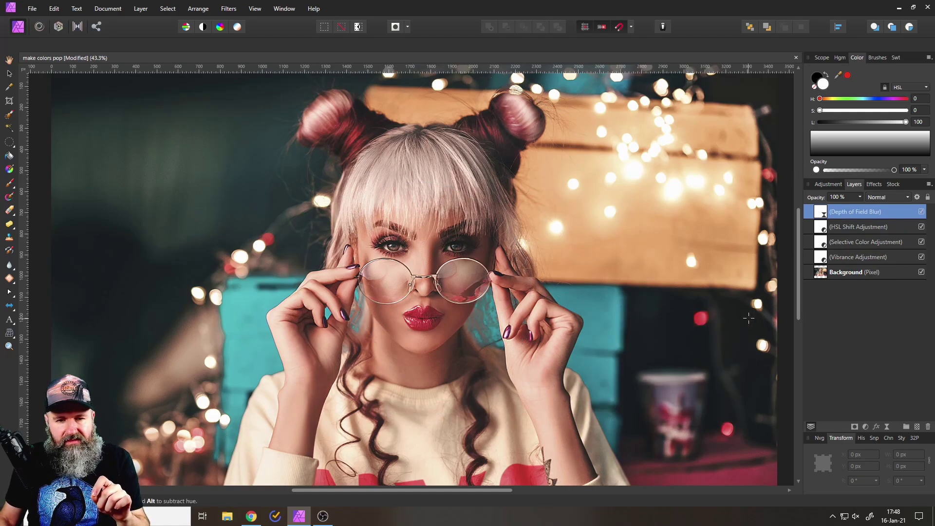
- Place a duplicate of the Background layer at the top of the stack and toggle its visibility for a before-and-after comparison
{"action": "left_click", "coordinate": [827, 273]}
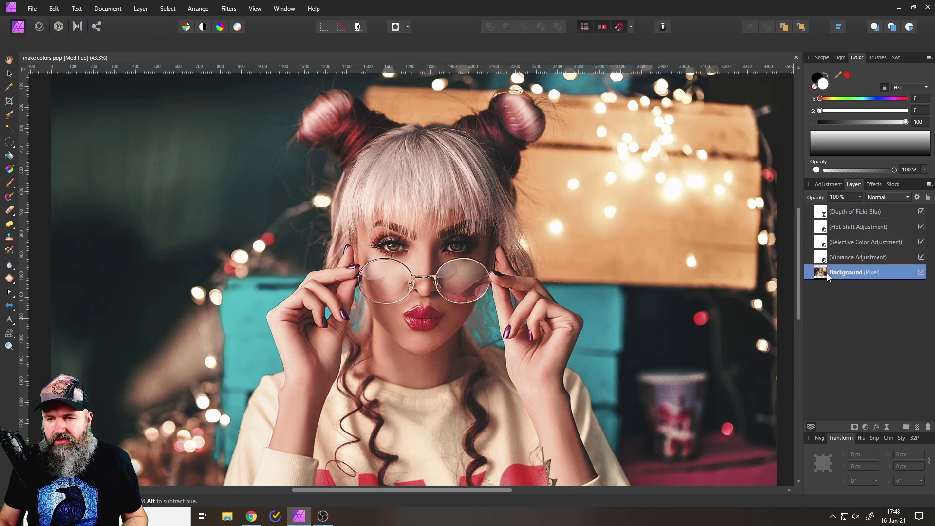
{"action": "right_click", "coordinate": [827, 273]}
{"action": "left_click", "coordinate": [725, 104]}
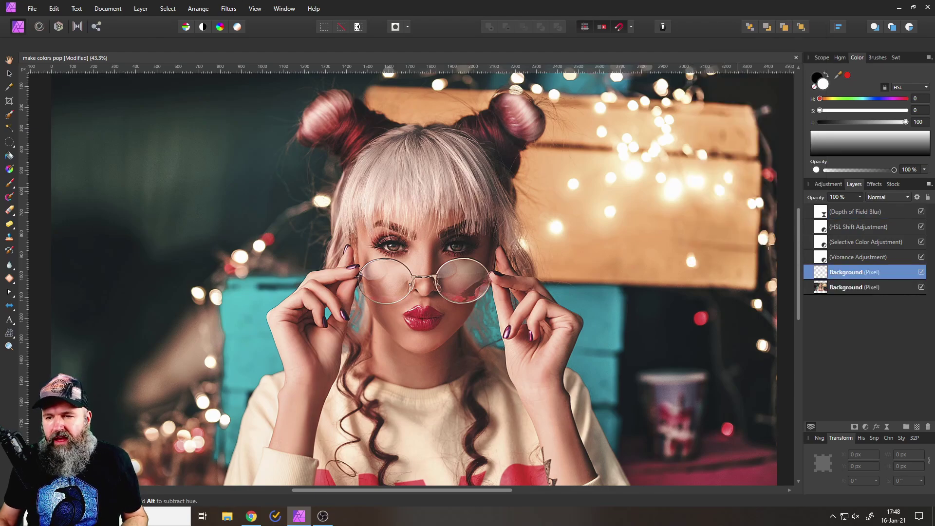
{"action": "left_click_drag", "start_coordinate": [824, 274], "coordinate": [828, 209]}
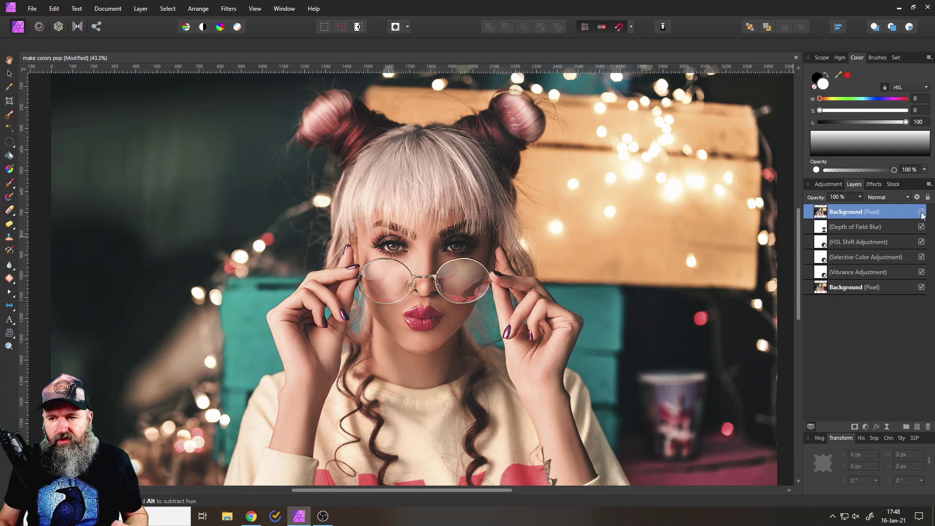
{"action": "left_click", "coordinate": [921, 213]}
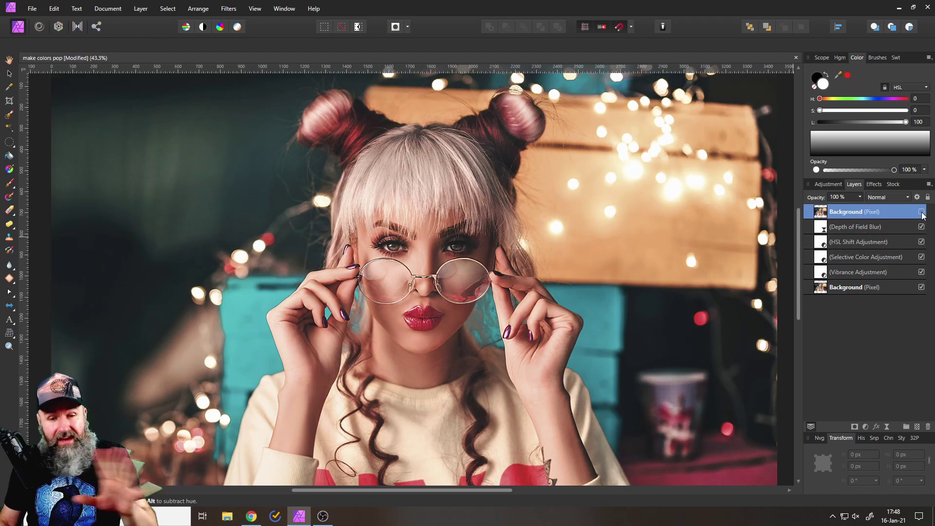
{"action": "left_click", "coordinate": [921, 212]}
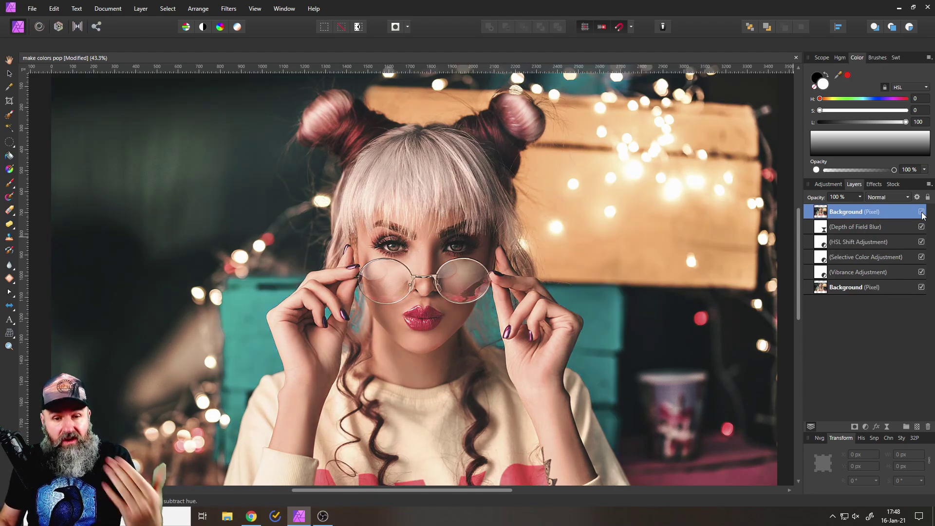